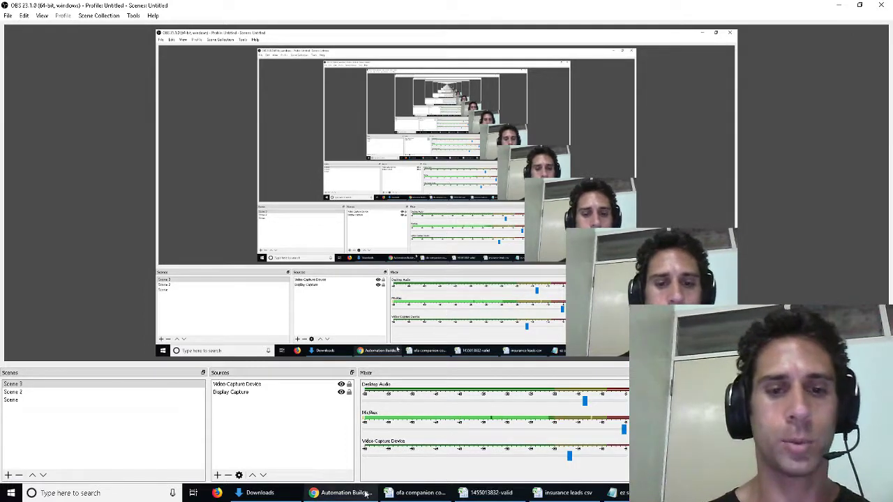
Switch to Chrome showing the Mailchimp automation builder.
{"action": "left_click", "coordinate": [365, 494]}
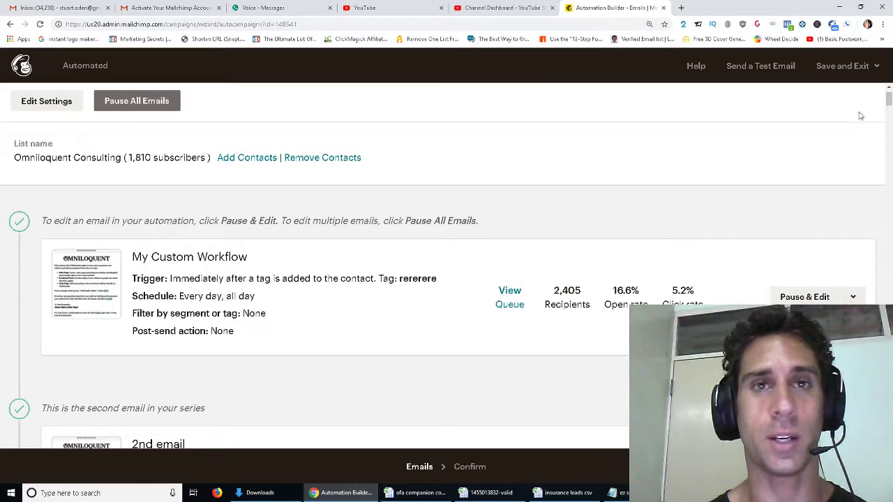
{"action": "left_click", "coordinate": [883, 23]}
{"action": "left_click", "coordinate": [848, 61]}
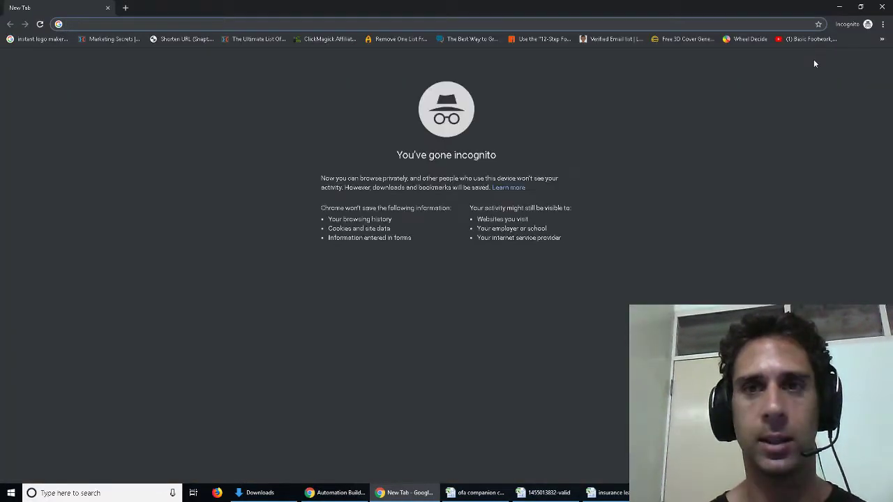
{"action": "left_click", "coordinate": [883, 7]}
Exit the automation to the campaigns list and start creating a new email campaign.
{"action": "scroll", "coordinate": [195, 272], "scroll_direction": "up", "scroll_amount": 2}
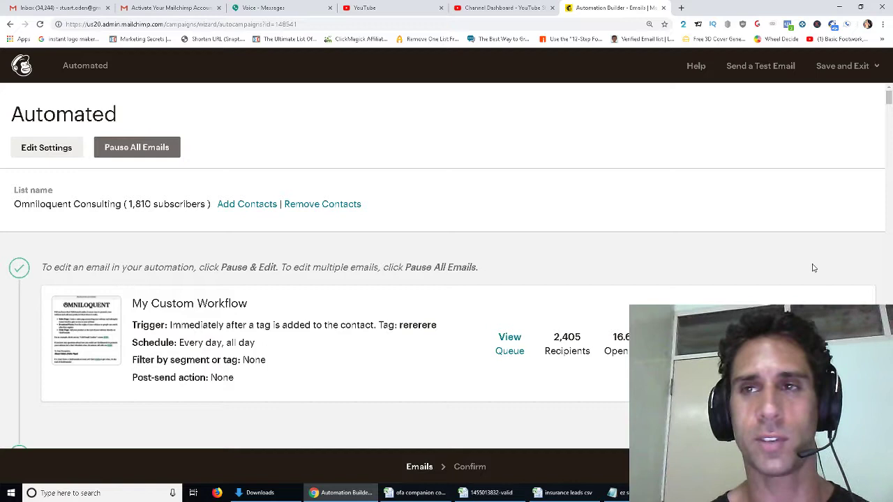
{"action": "left_click", "coordinate": [861, 66]}
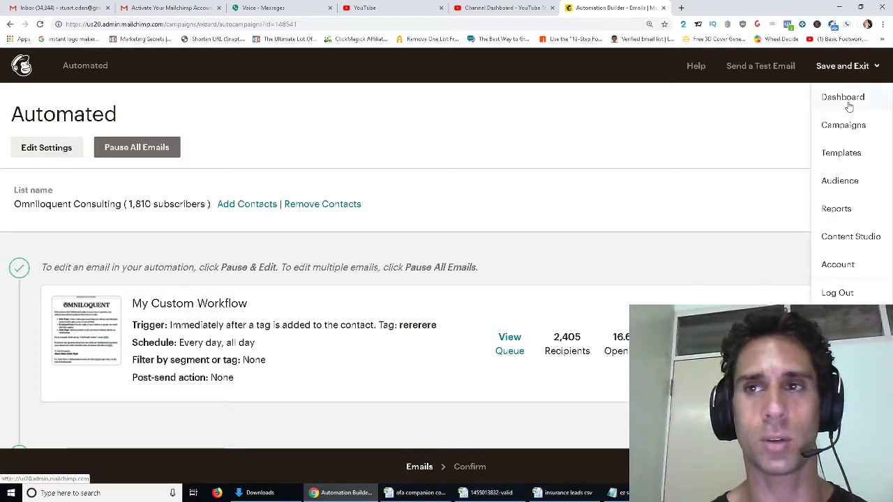
{"action": "left_click", "coordinate": [844, 126]}
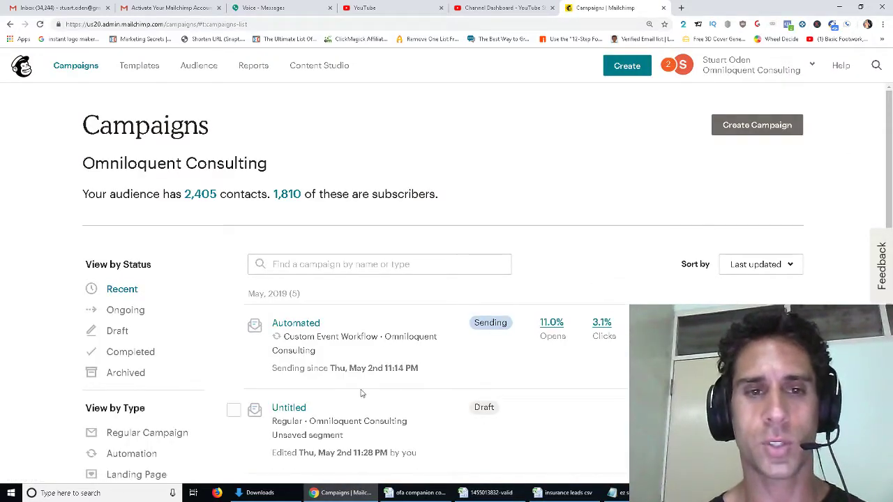
{"action": "left_click", "coordinate": [755, 126]}
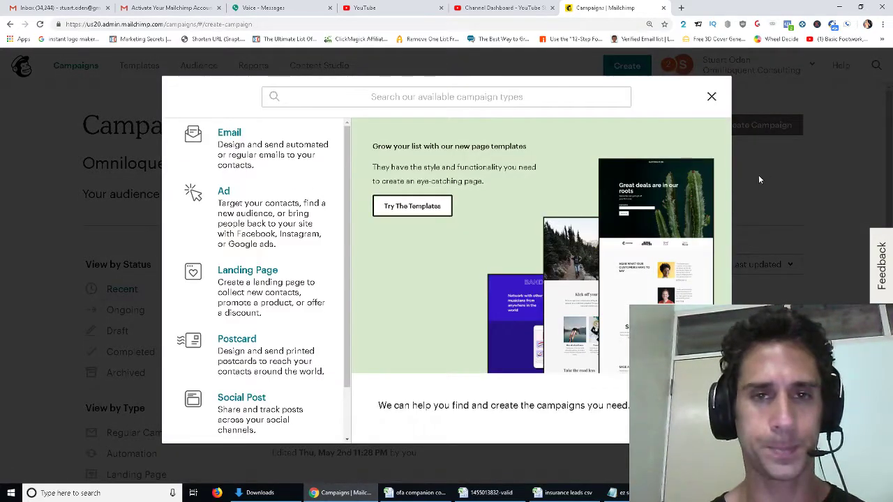
{"action": "left_click", "coordinate": [265, 149]}
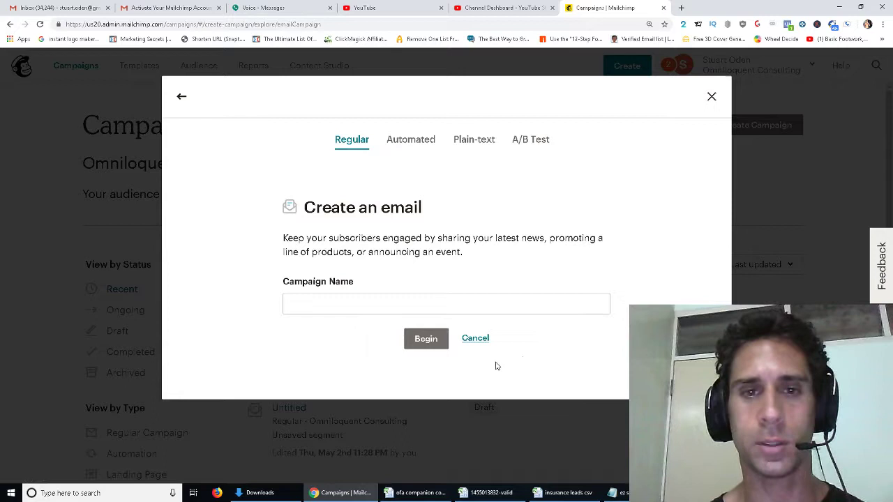
{"action": "left_click", "coordinate": [416, 303]}
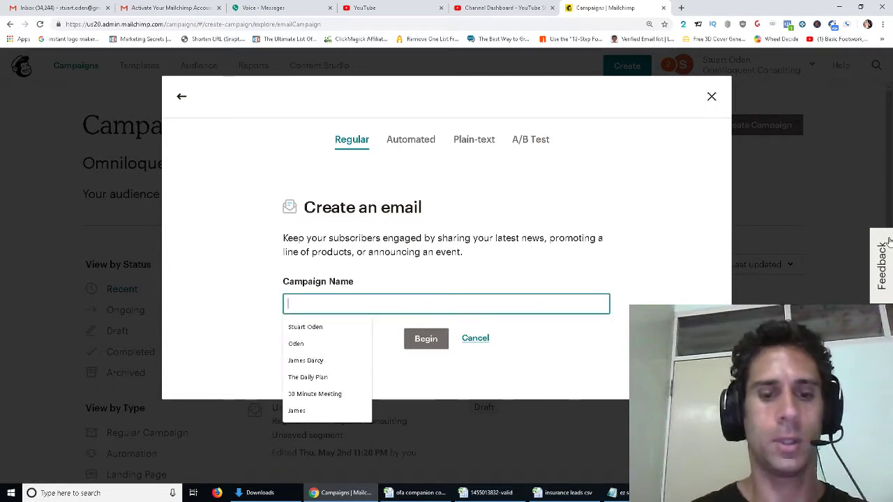
{"action": "type", "text": "Automated in"}
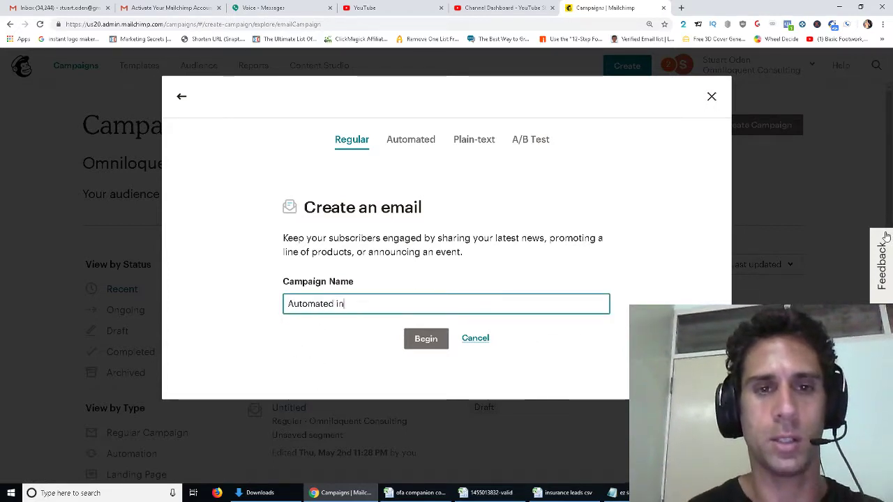
{"action": "type", "text": "surance"}
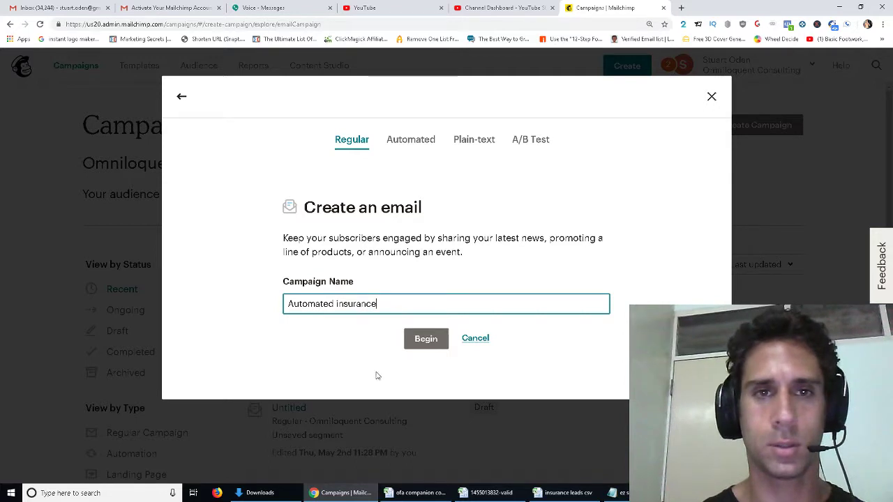
Create a custom automated email campaign named "Automated insurance" for the Omniloquent Consulting audience.
{"action": "left_click", "coordinate": [405, 141]}
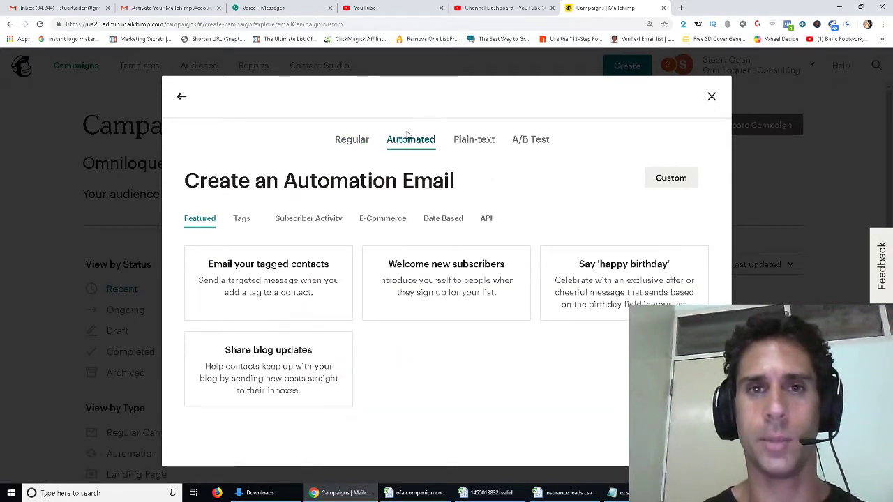
{"action": "left_click", "coordinate": [688, 176]}
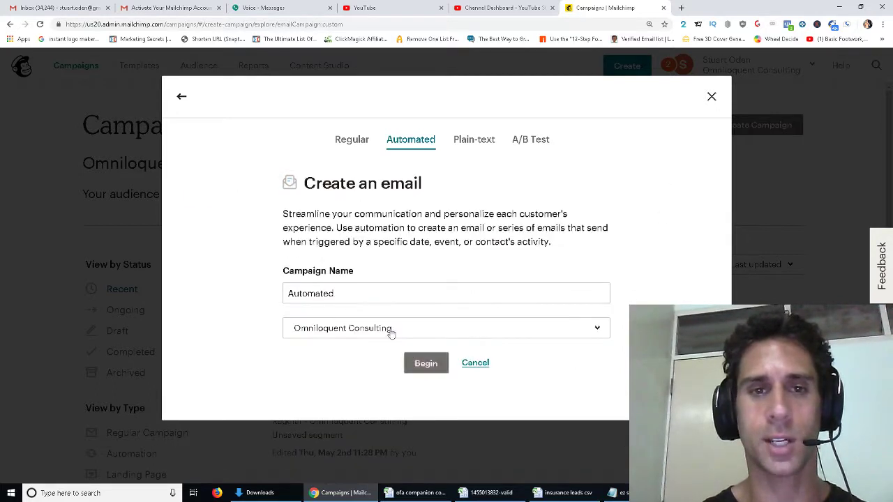
{"action": "left_click", "coordinate": [351, 298]}
{"action": "type", "text": "insurance"}
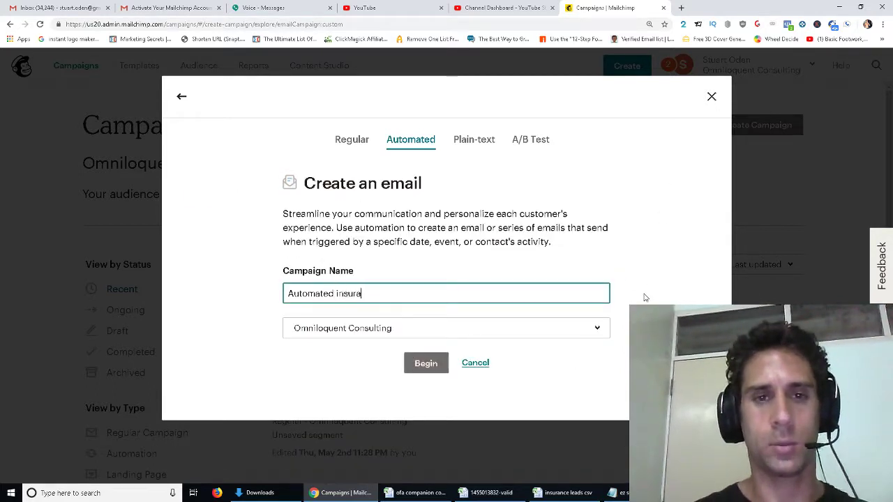
{"action": "left_click", "coordinate": [433, 329]}
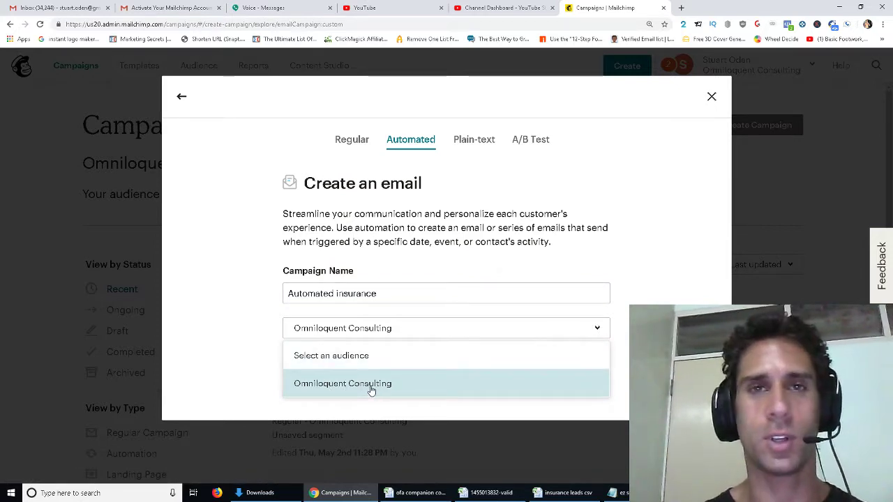
{"action": "left_click", "coordinate": [385, 333]}
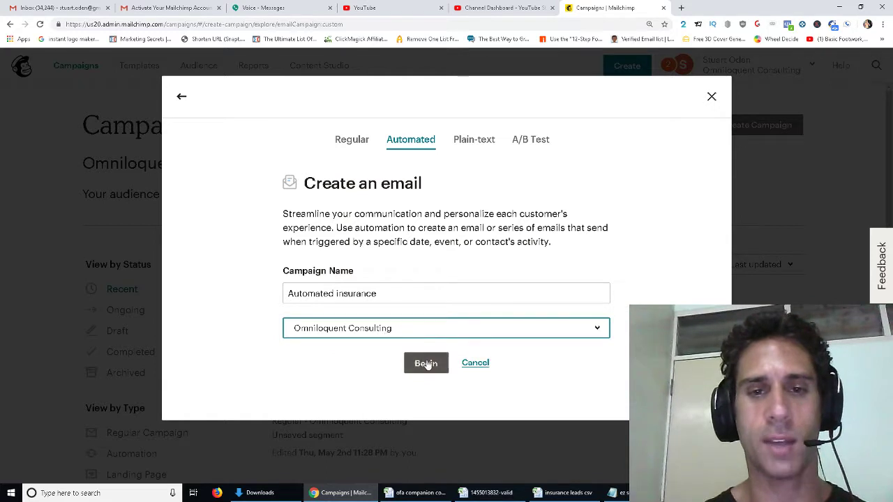
{"action": "left_click", "coordinate": [426, 364]}
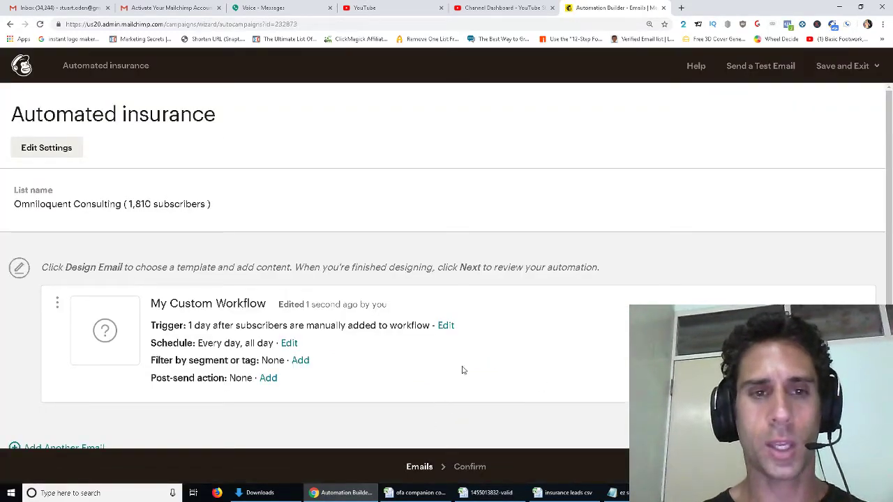
Start designing the workflow's email and set both its subject and its name to "Big news about your life insurance policy".
{"action": "scroll", "coordinate": [363, 369], "scroll_direction": "down", "scroll_amount": 1}
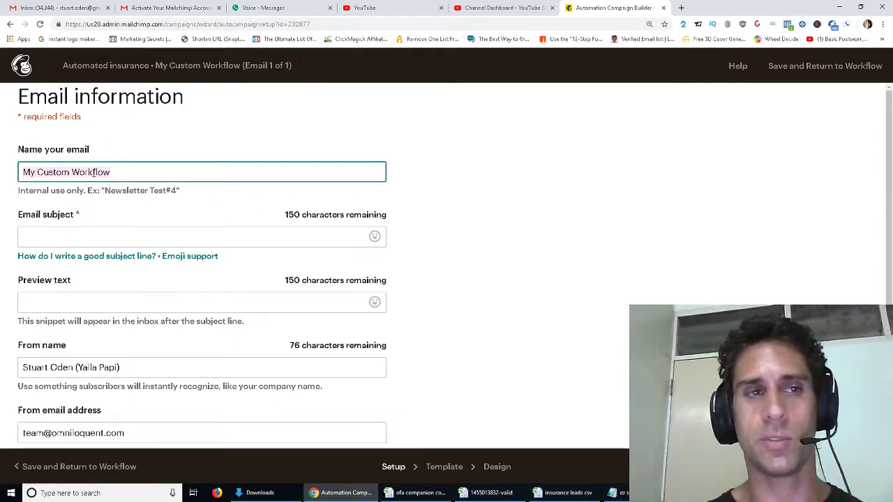
{"action": "left_click", "coordinate": [131, 236]}
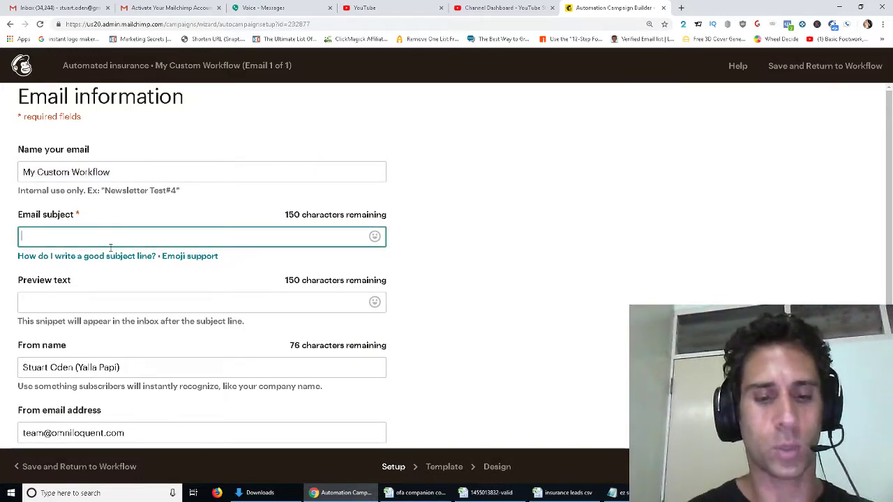
{"action": "type", "text": "Big news about"}
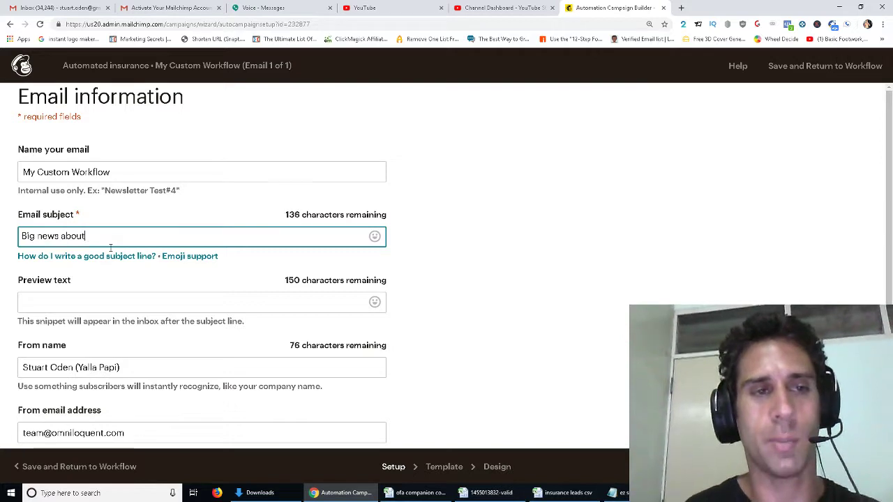
{"action": "type", "text": " your life insurance policy"}
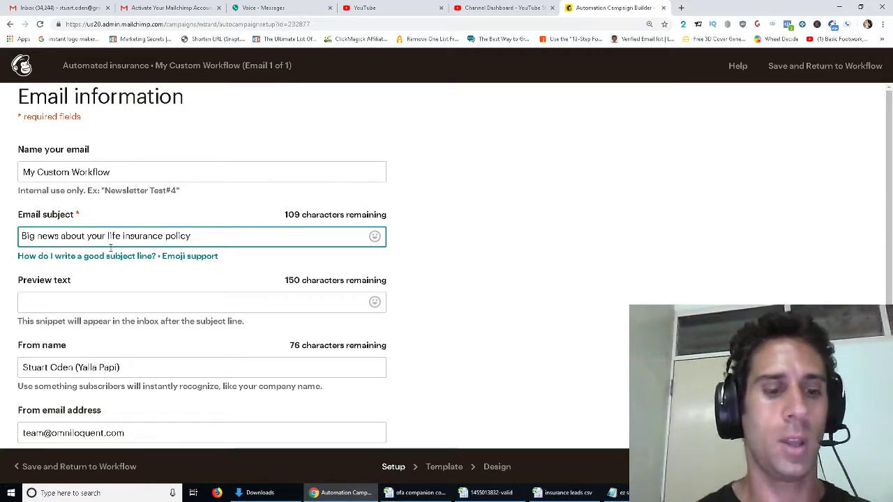
{"action": "left_click", "coordinate": [133, 171]}
{"action": "key", "text": "ctrl+a"}
{"action": "type", "text": "Big news about your life insurance policy"}
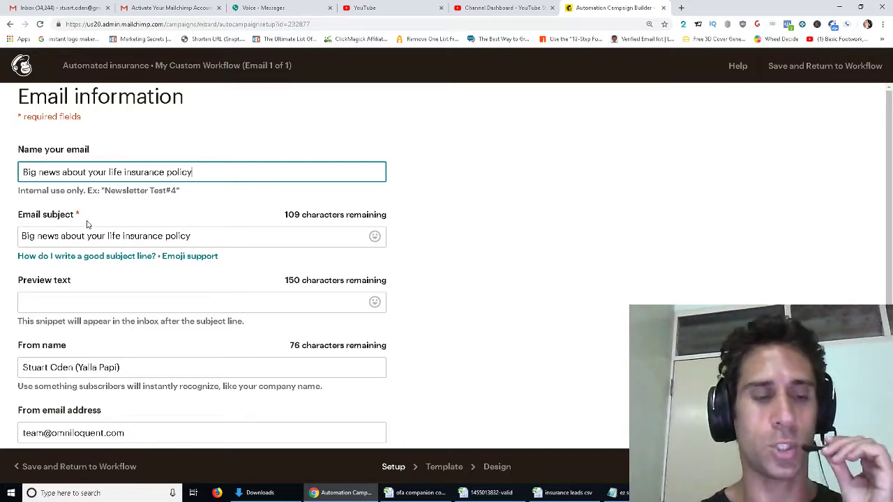
Replace the email's From name with the sender's full name.
{"action": "left_click", "coordinate": [46, 349]}
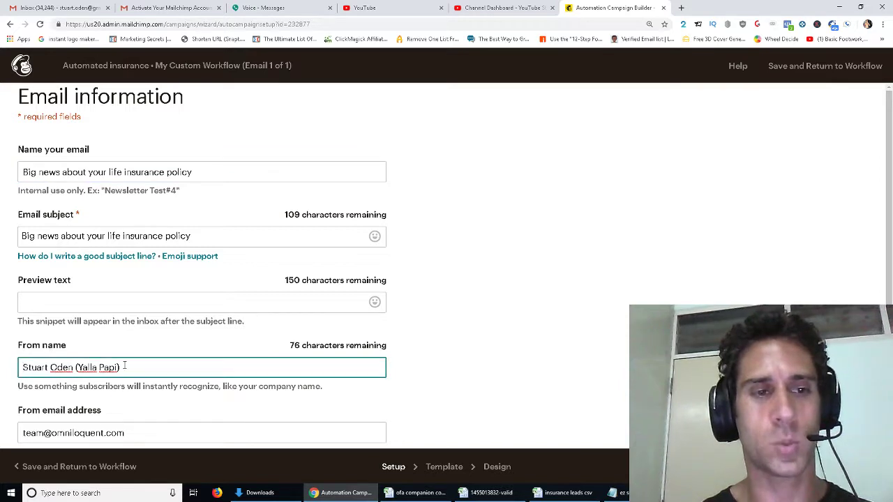
{"action": "key", "text": "ctrl+a"}
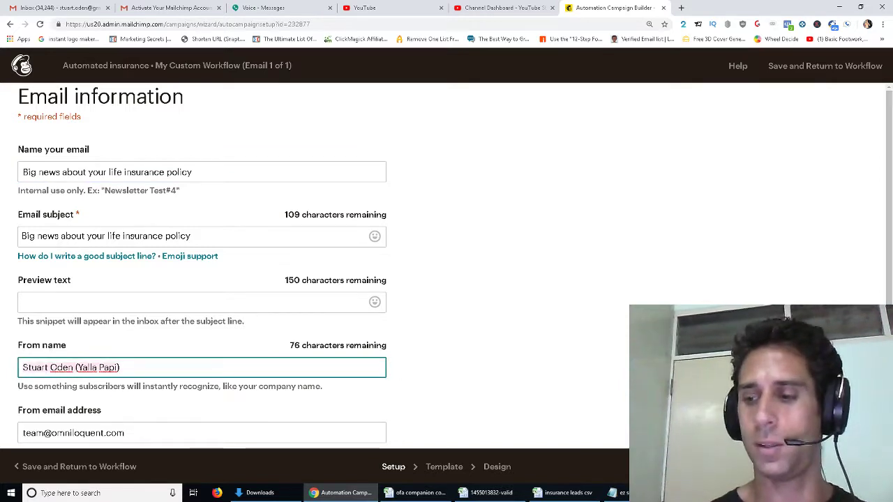
{"action": "key", "text": "BackSpace"}
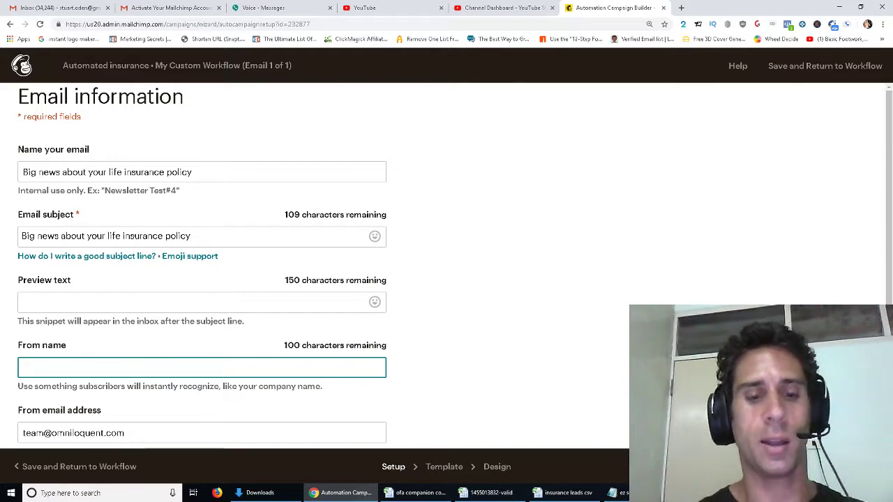
{"action": "type", "text": "Bob Jones"}
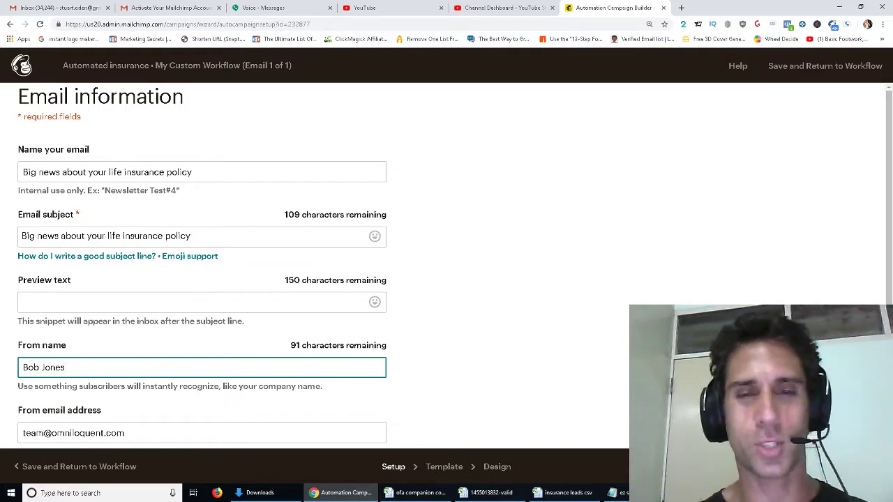
{"action": "left_click", "coordinate": [542, 342]}
Continue to template selection and choose the basic 1 Column layout for the email.
{"action": "scroll", "coordinate": [543, 341], "scroll_direction": "down", "scroll_amount": 1}
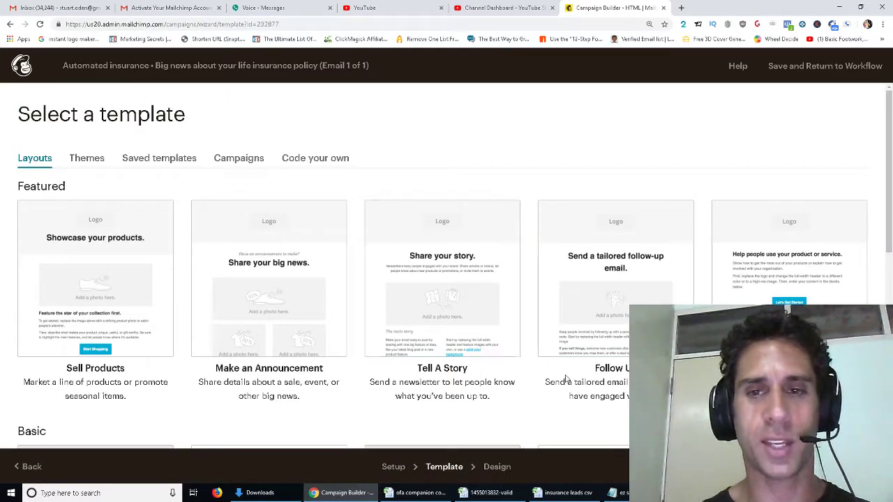
{"action": "scroll", "coordinate": [567, 382], "scroll_direction": "down", "scroll_amount": 1}
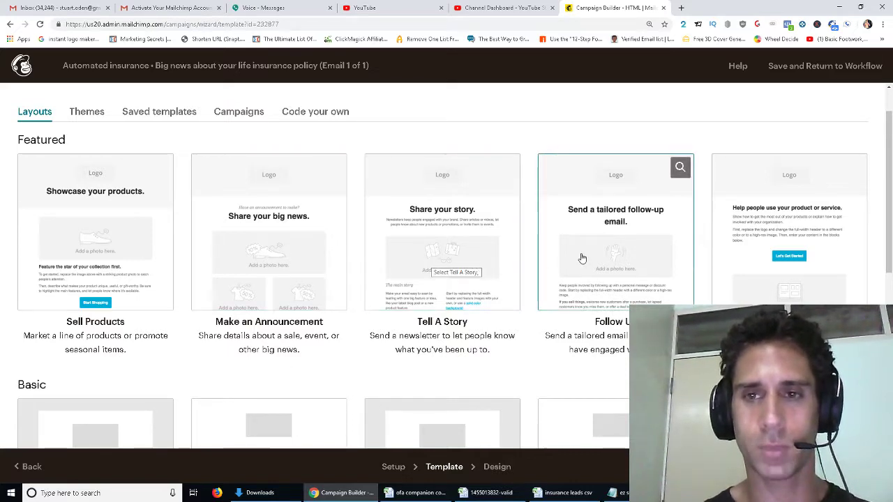
{"action": "scroll", "coordinate": [579, 256], "scroll_direction": "down", "scroll_amount": 3}
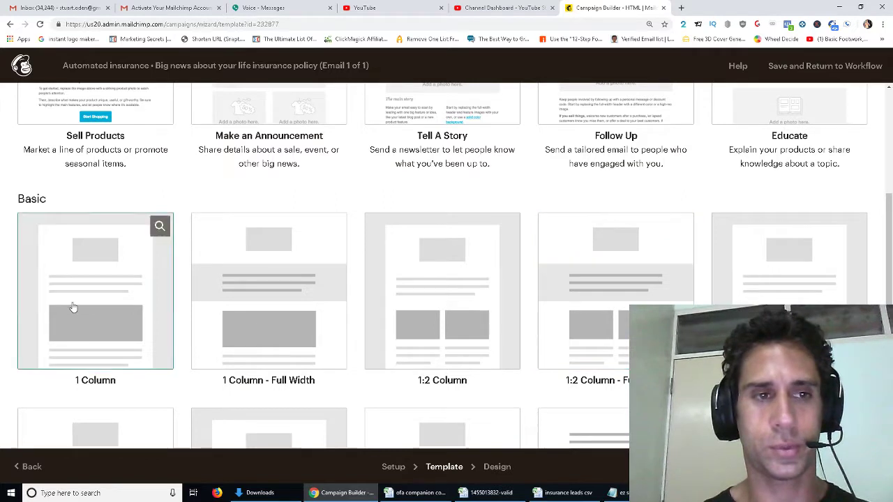
{"action": "left_click", "coordinate": [118, 314]}
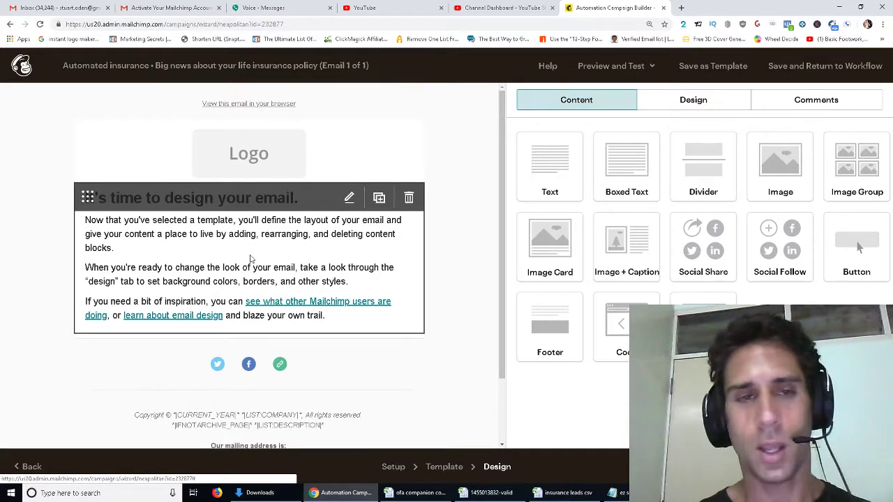
Open the email's body text block for editing and select its placeholder heading.
{"action": "left_click", "coordinate": [362, 238]}
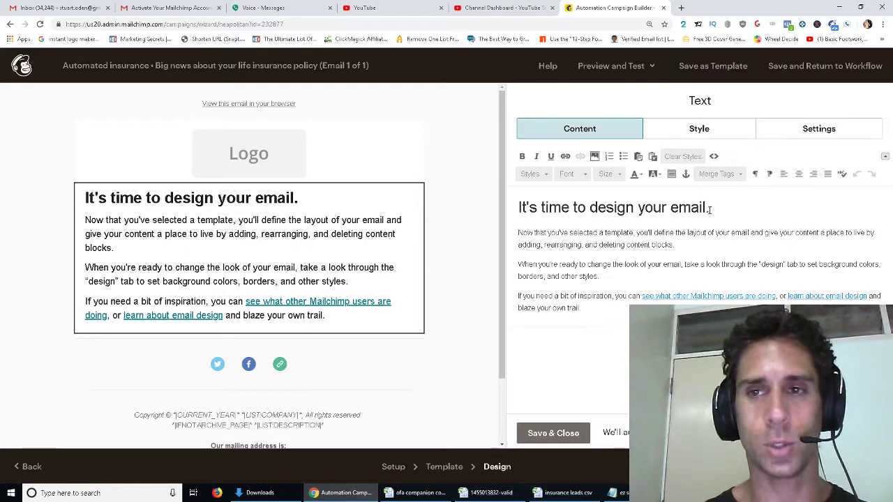
{"action": "left_click_drag", "start_coordinate": [709, 210], "coordinate": [490, 216]}
{"action": "mouse_move", "coordinate": [399, 204]}
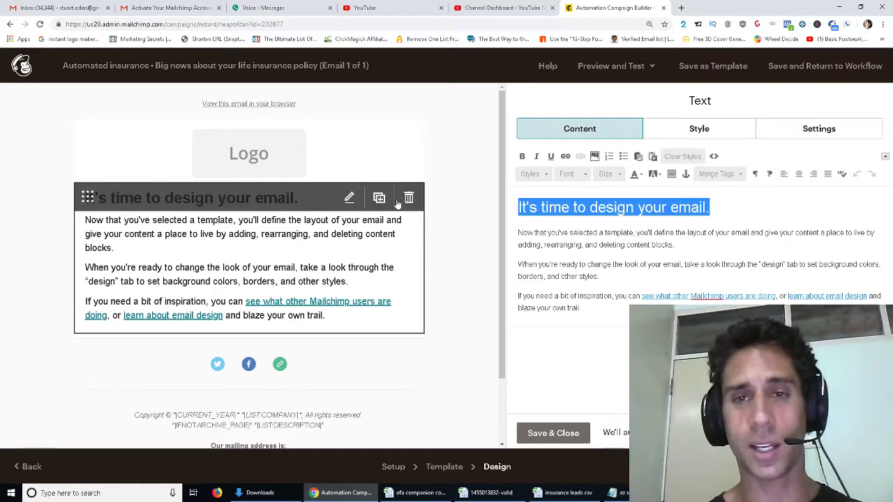
{"action": "type", "text": "Big news"}
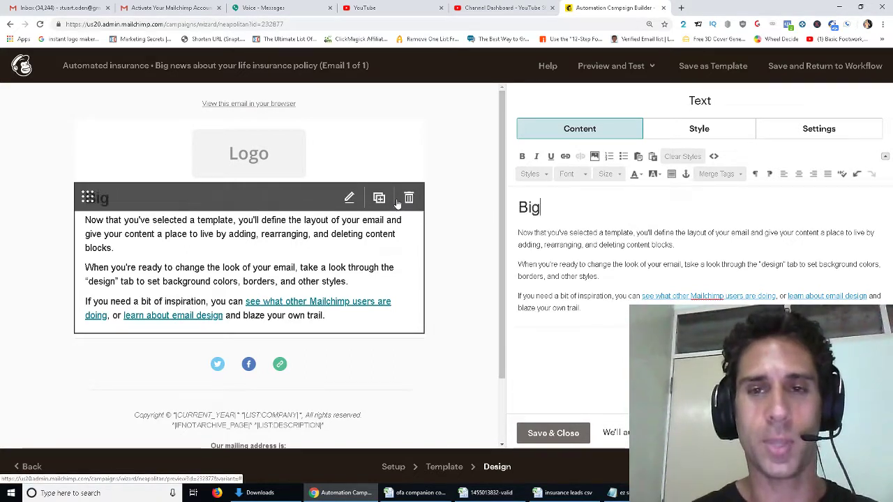
{"action": "key", "text": "BackSpace"}
{"action": "key", "text": "BackSpace"}
{"action": "key", "text": "BackSpace"}
{"action": "key", "text": "BackSpace"}
{"action": "type", "text": "news "}
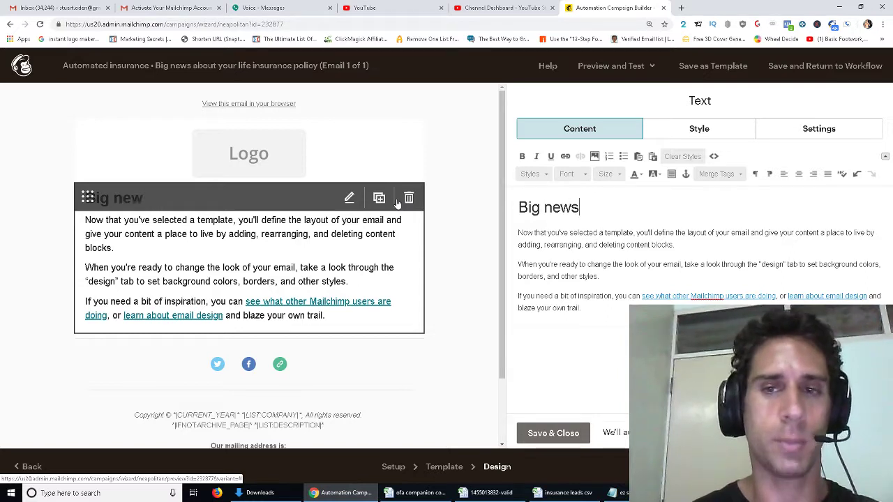
{"action": "type", "text": "about"}
Replace the text block's heading with "Life insurance is about to change FOREVER!".
{"action": "key", "text": "shift+Home"}
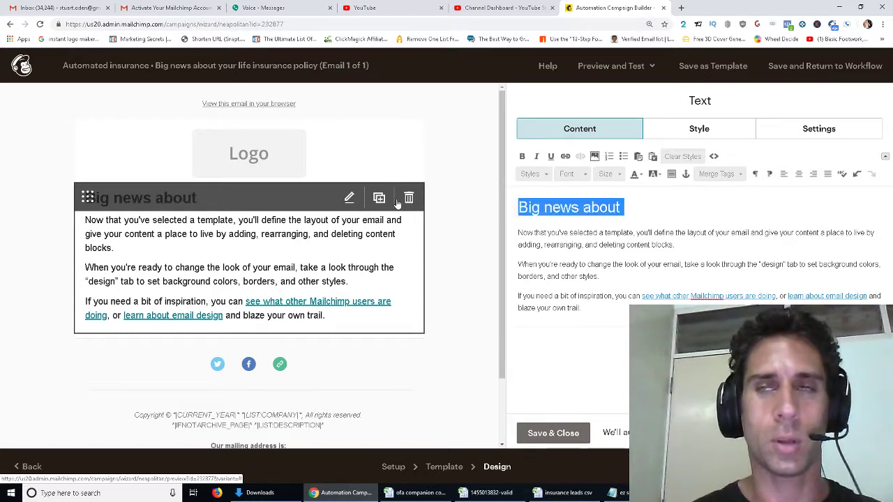
{"action": "type", "text": "Life insurance is about "}
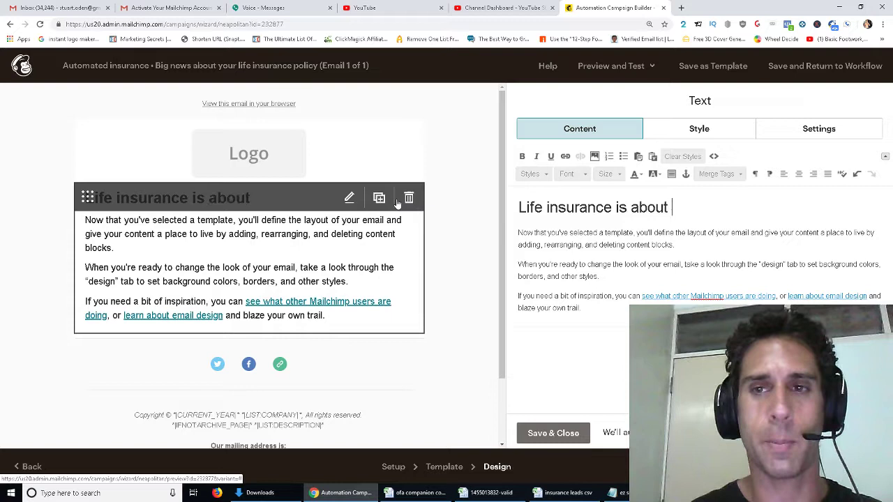
{"action": "type", "text": "to change FOREVER"}
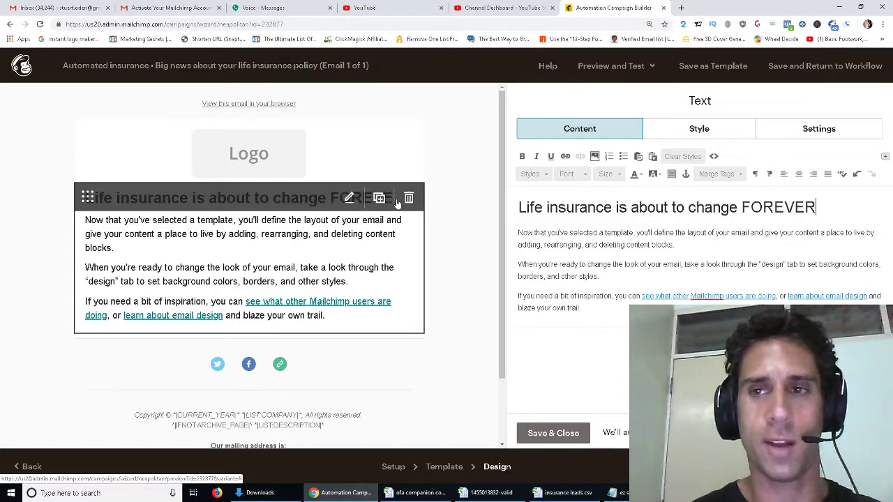
{"action": "type", "text": "!"}
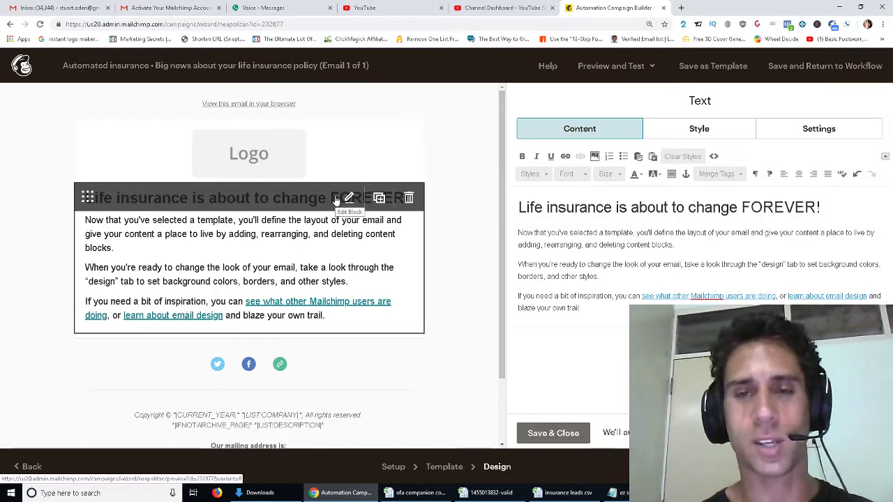
Replace the placeholder paragraphs below the heading with "Blah blah blah life insurance." and start a new line.
{"action": "left_click_drag", "start_coordinate": [598, 305], "coordinate": [520, 238]}
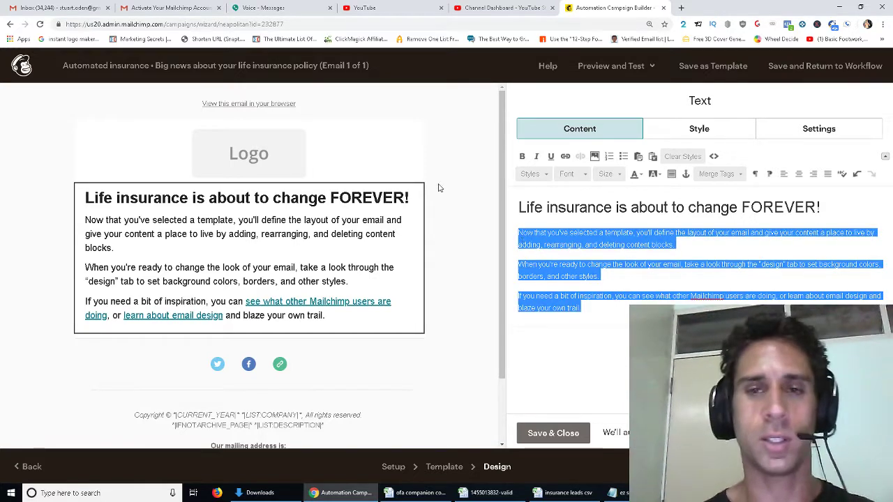
{"action": "type", "text": "Blah bl"}
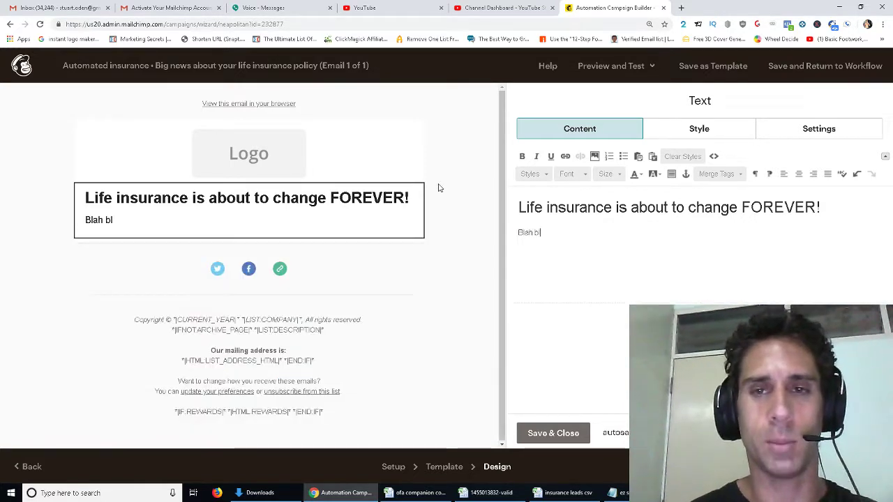
{"action": "type", "text": "ah blah life insurance"}
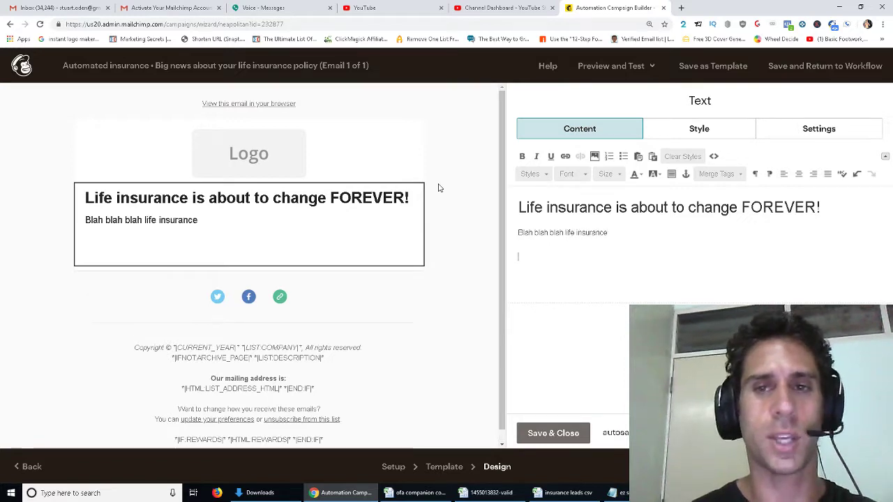
{"action": "type", "text": "."}
{"action": "key", "text": "Return"}
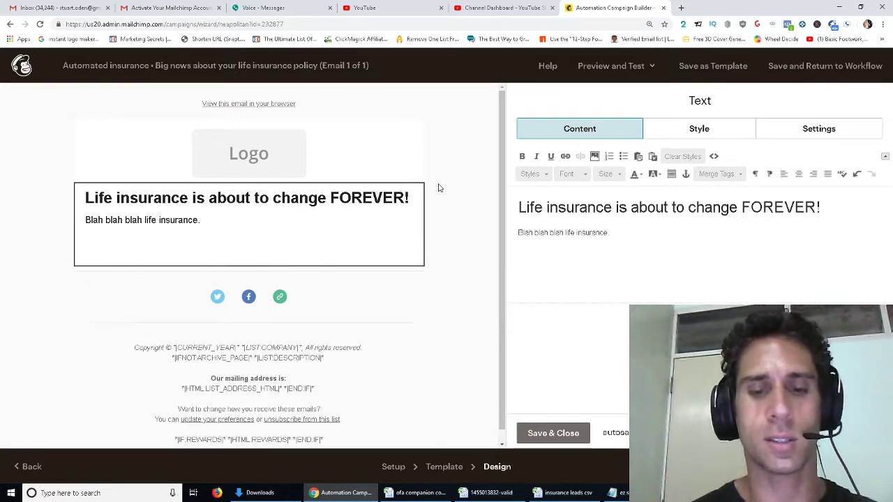
Add the sign-off "Sincerely," below the body text, with the sender's full name on the following line.
{"action": "type", "text": "Sincerely"}
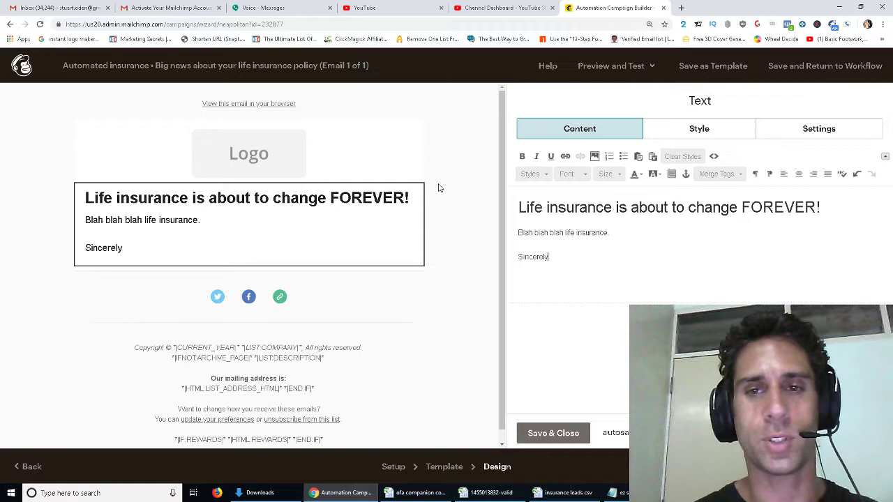
{"action": "type", "text": ","}
{"action": "key", "text": "Return"}
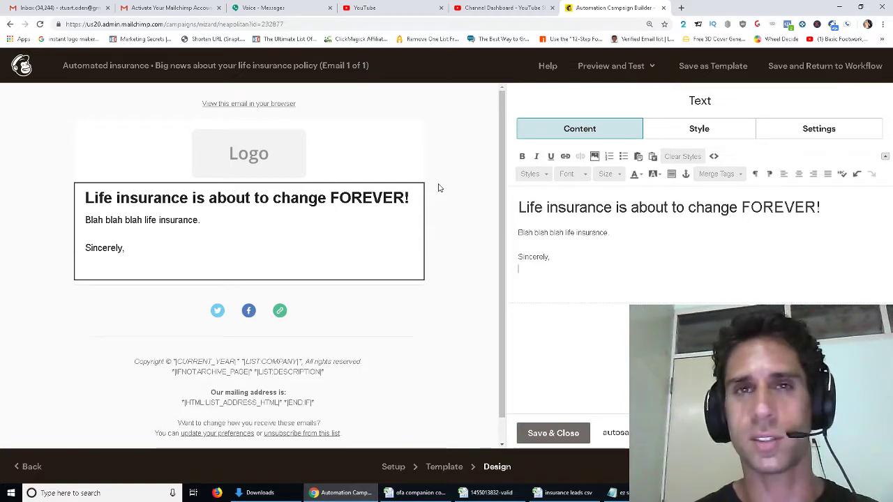
{"action": "type", "text": "Bob Jones"}
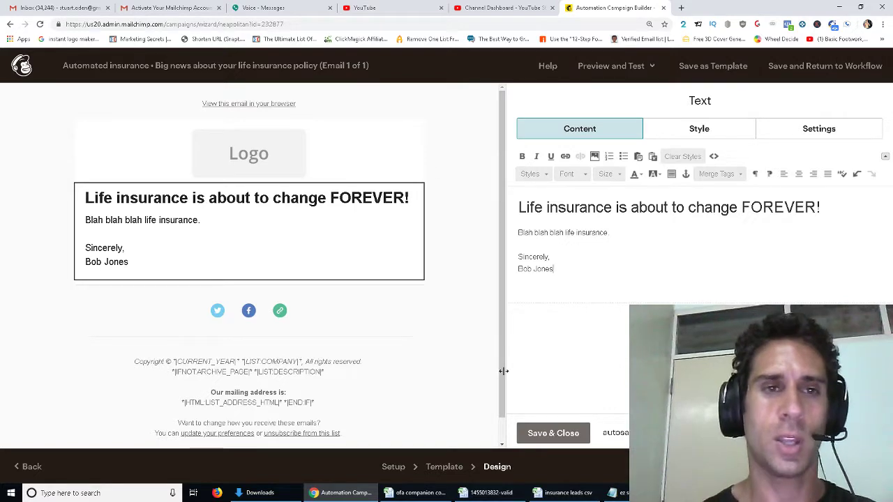
Save and close the text block, and save the email to return to the automation workflow.
{"action": "left_click", "coordinate": [537, 442]}
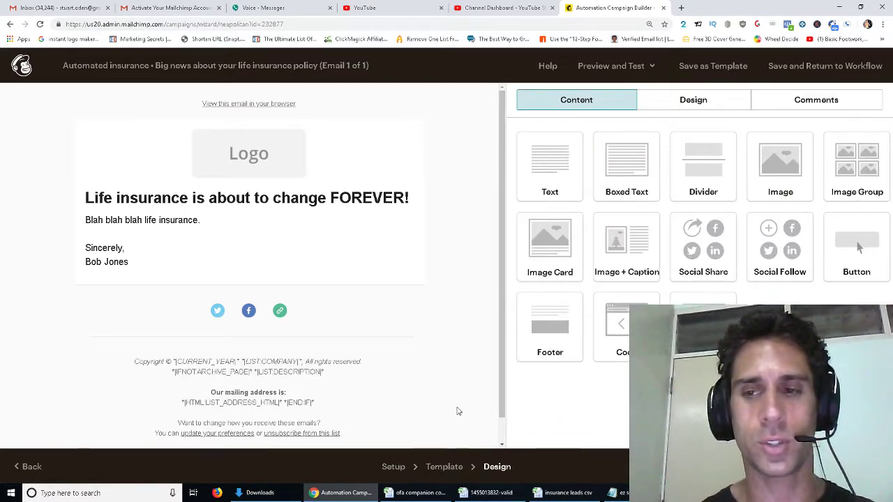
{"action": "left_click", "coordinate": [826, 66]}
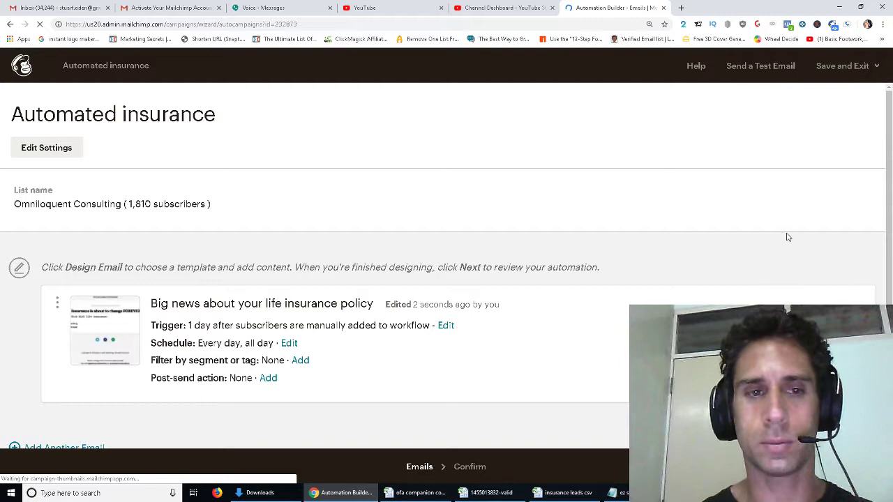
{"action": "scroll", "coordinate": [788, 238], "scroll_direction": "down", "scroll_amount": 1}
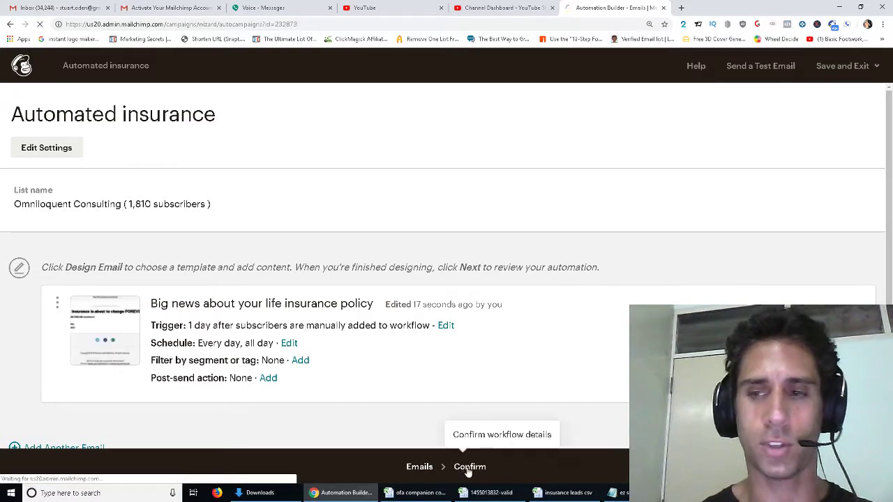
Review the workflow's confirmation summary of audience, tracking and emails, and return to its email list.
{"action": "left_click", "coordinate": [464, 468]}
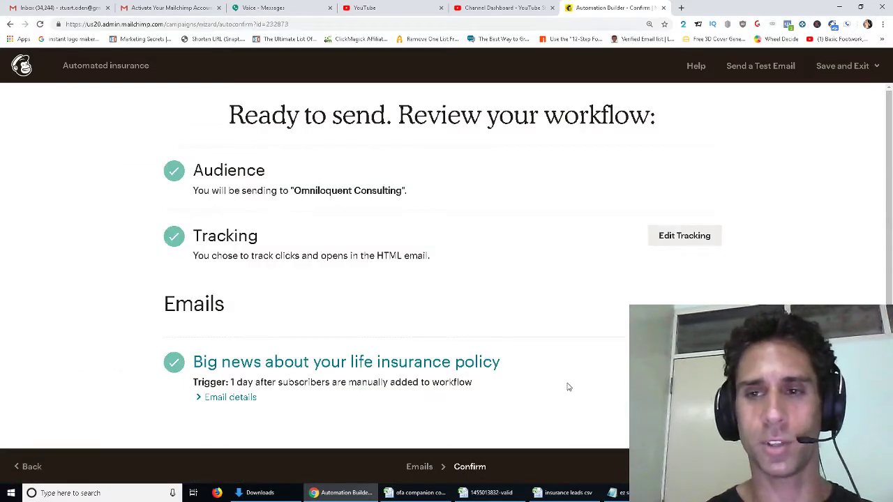
{"action": "scroll", "coordinate": [568, 386], "scroll_direction": "down", "scroll_amount": 1}
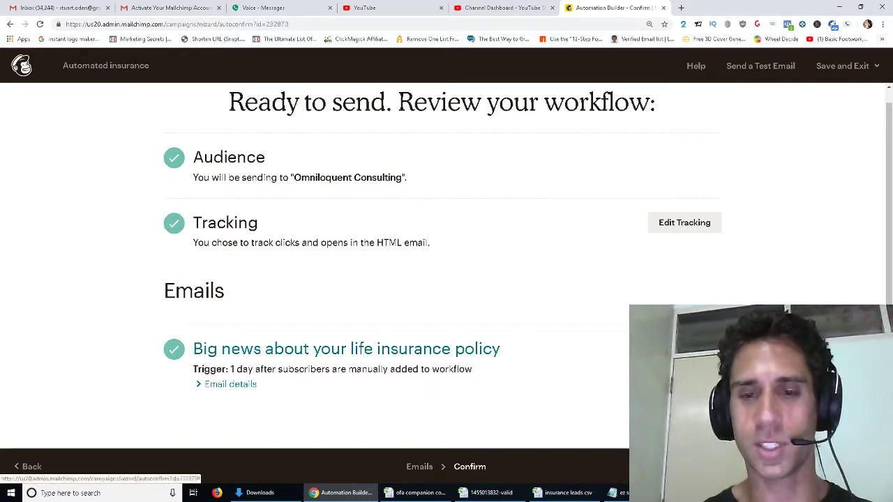
{"action": "left_click", "coordinate": [418, 468]}
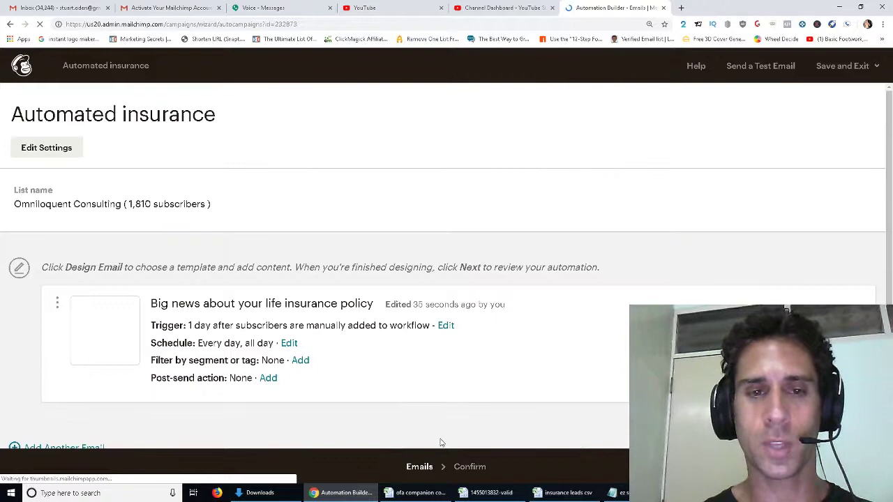
{"action": "scroll", "coordinate": [426, 416], "scroll_direction": "up", "scroll_amount": 1}
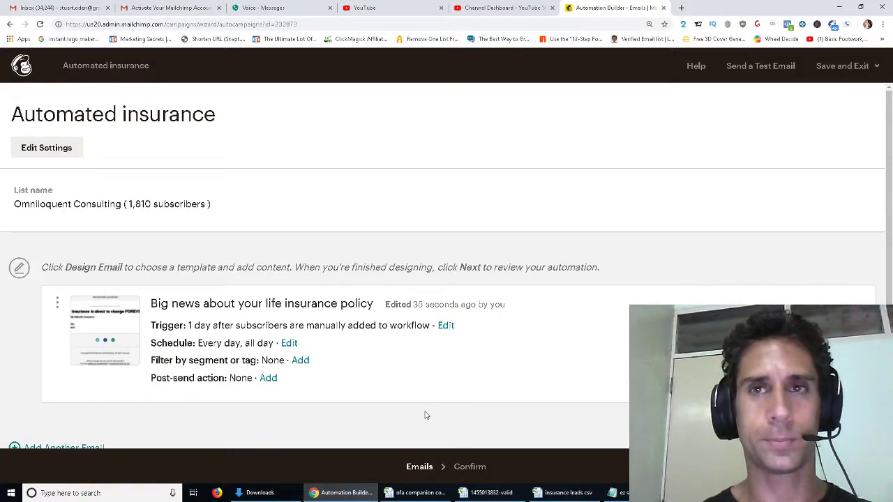
{"action": "scroll", "coordinate": [489, 383], "scroll_direction": "down", "scroll_amount": 1}
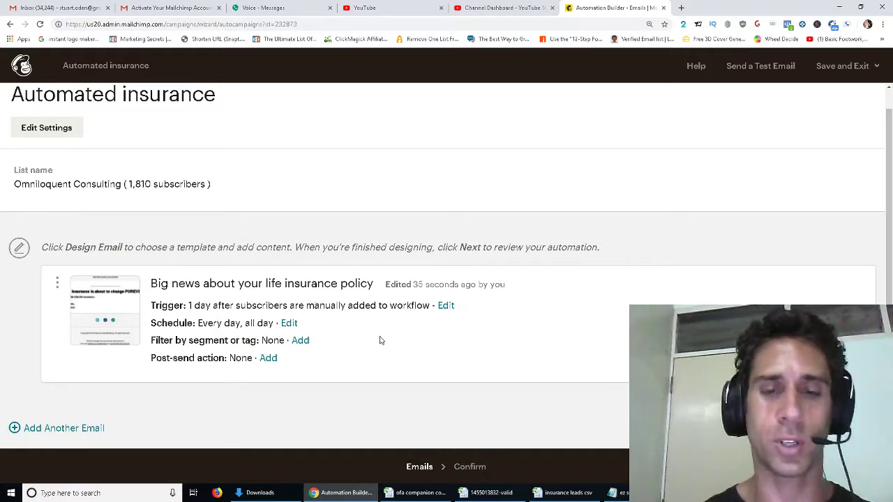
{"action": "left_click", "coordinate": [618, 493]}
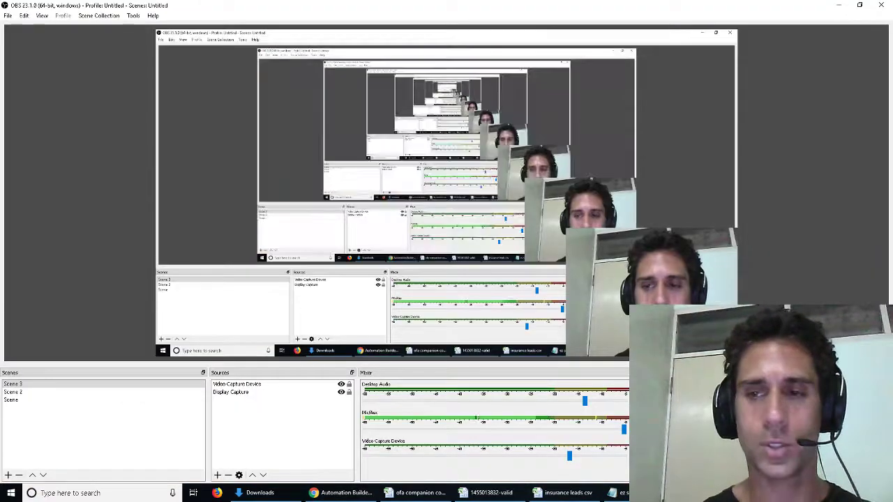